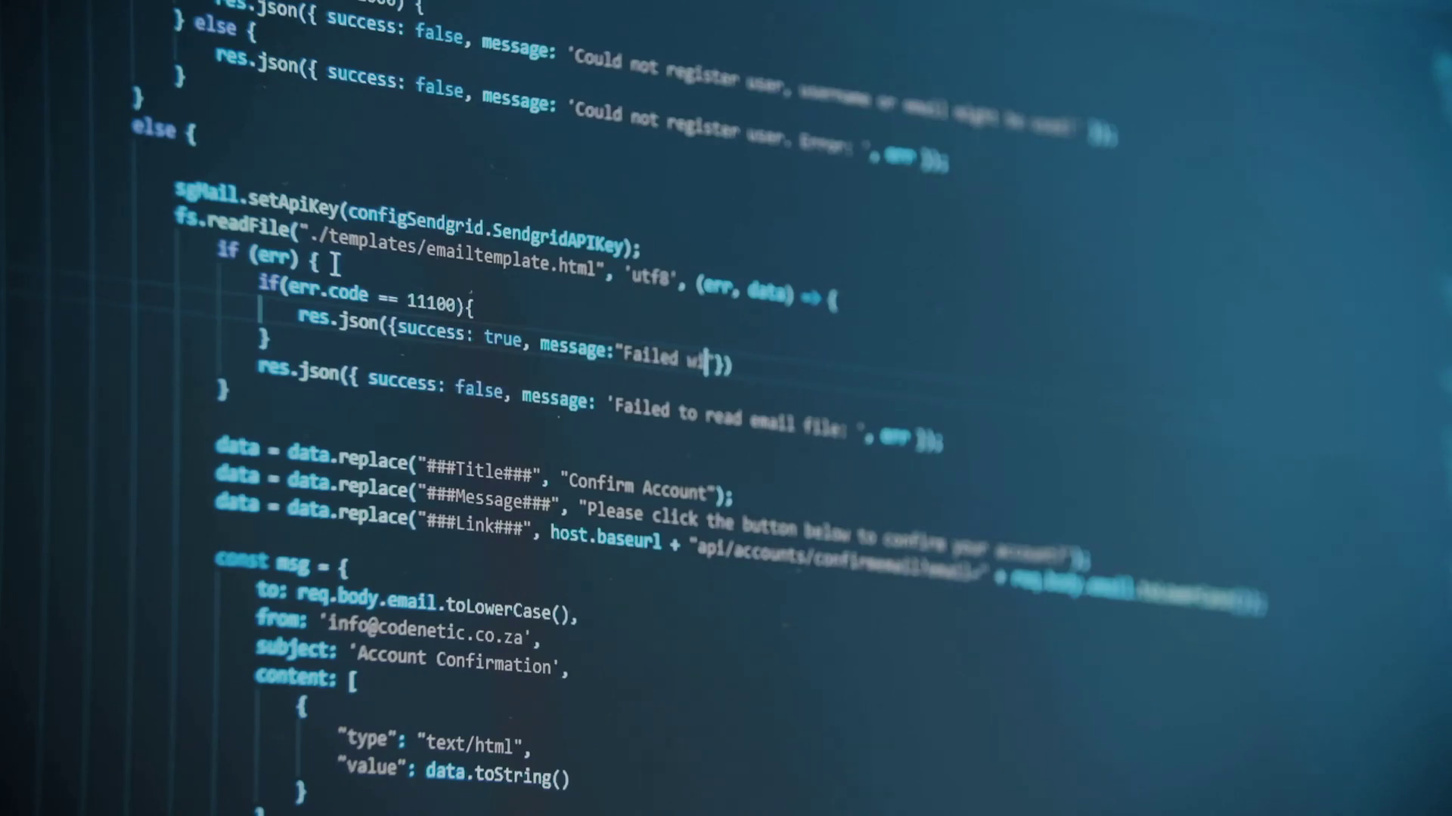
type("th error")
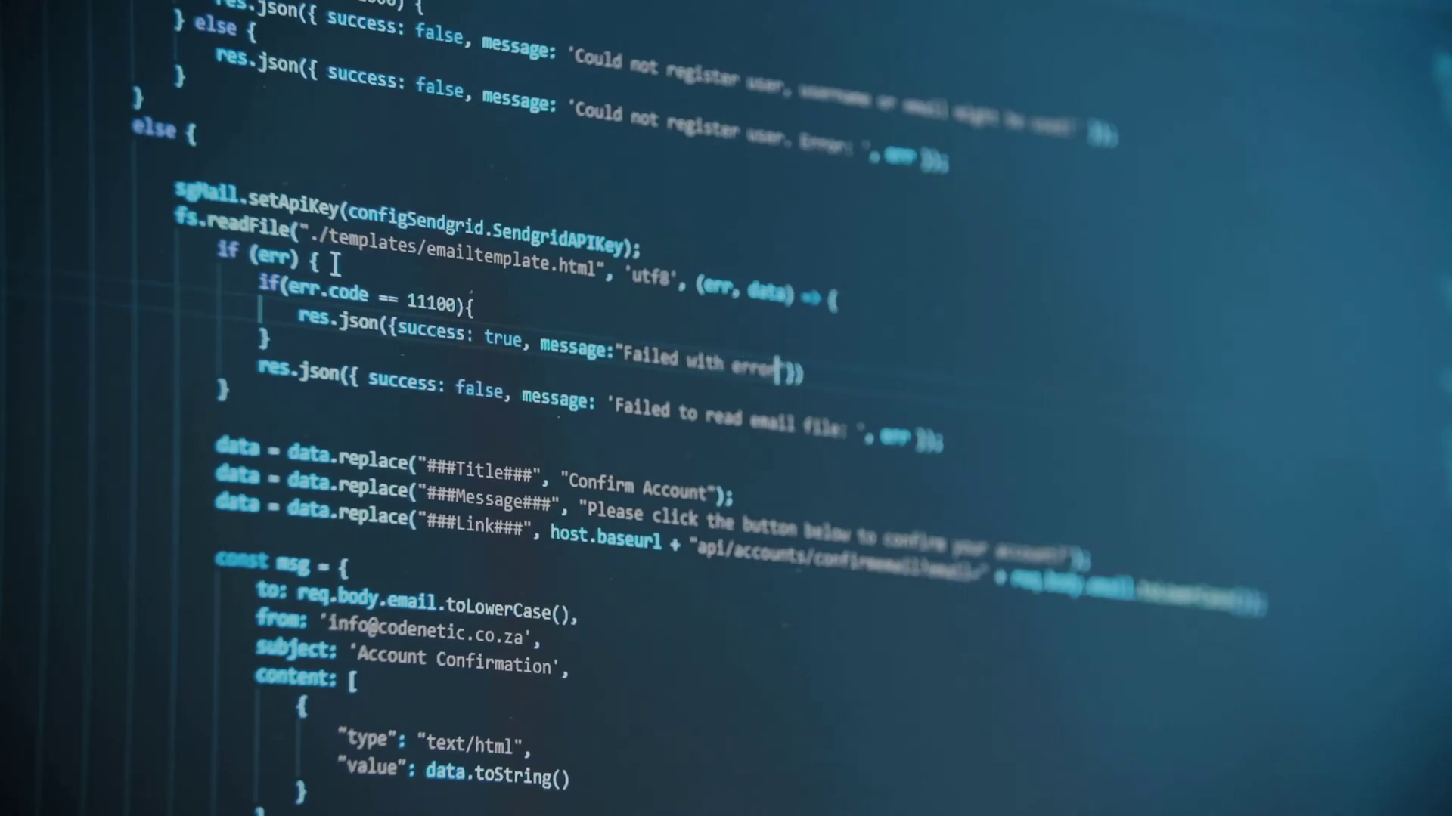
type(" code")
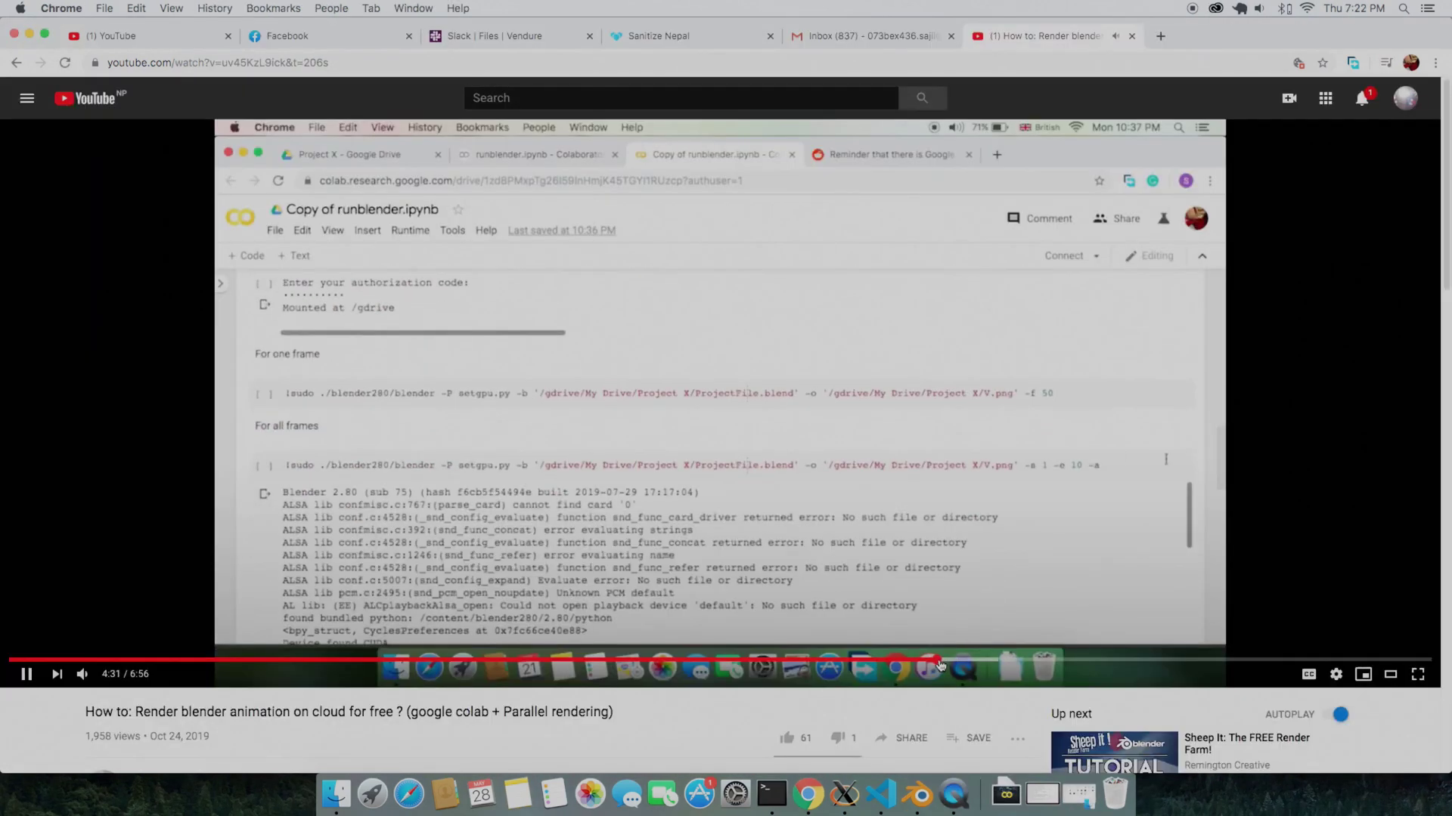
Step: Jump the Blender render tutorial from 4:31 to 6:36 to see the rendered animation
left_click(1362, 660)
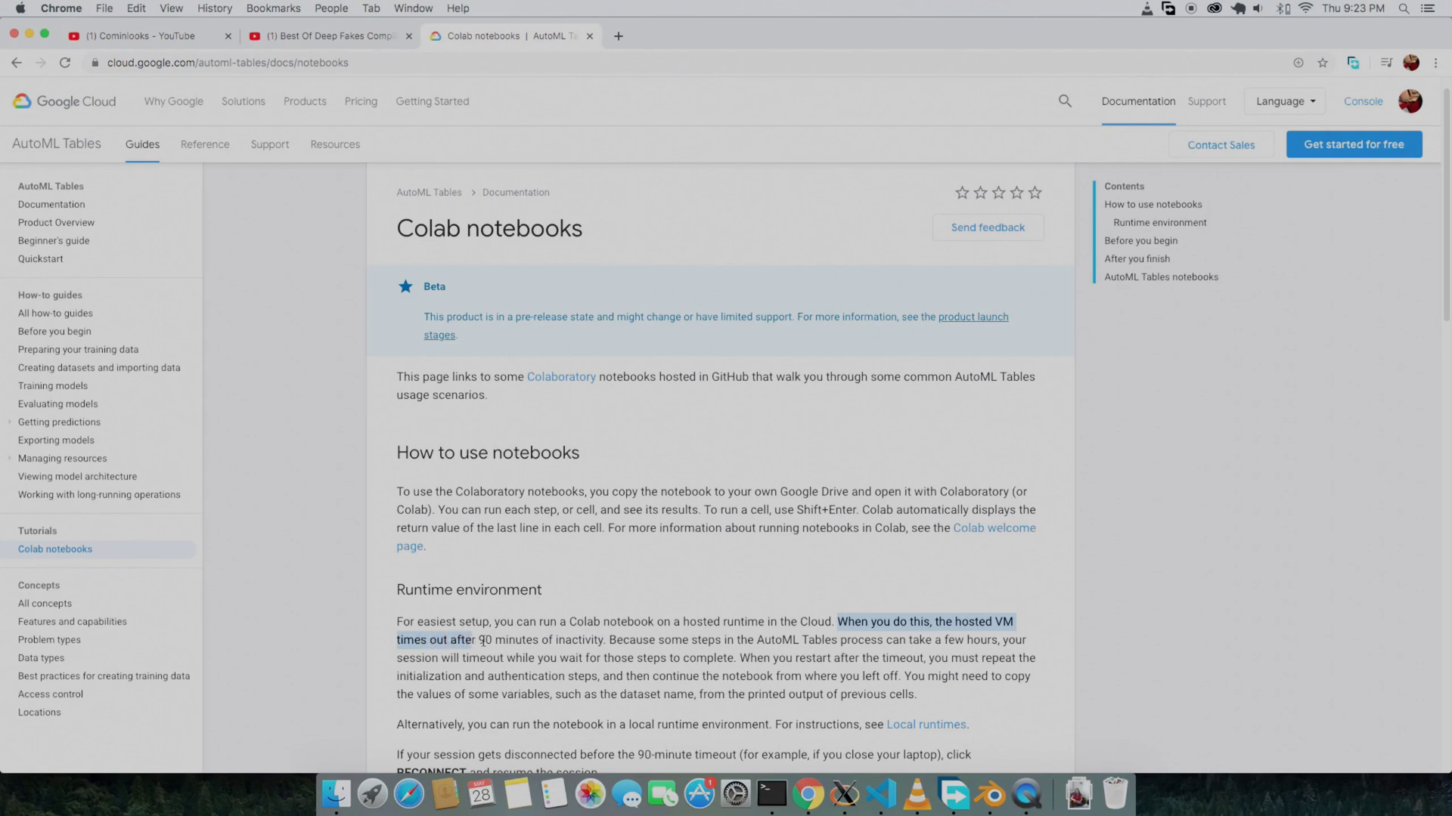
Step: Highlight the sentence saying the hosted VM times out after 90 minutes of inactivity
left_click_drag(450, 641, 604, 641)
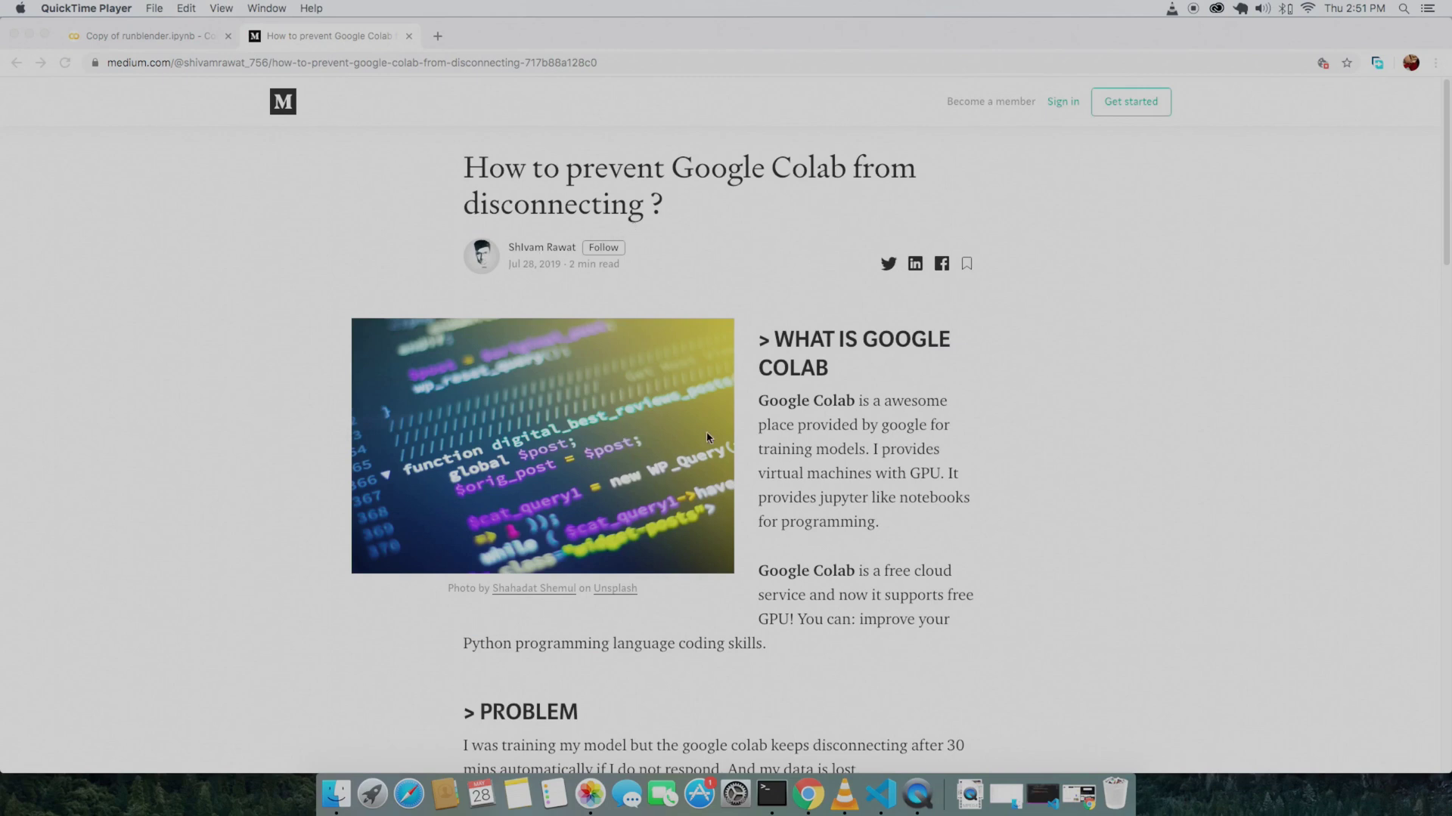
scroll(857, 456, "down", 5)
scroll(794, 453, "down", 4)
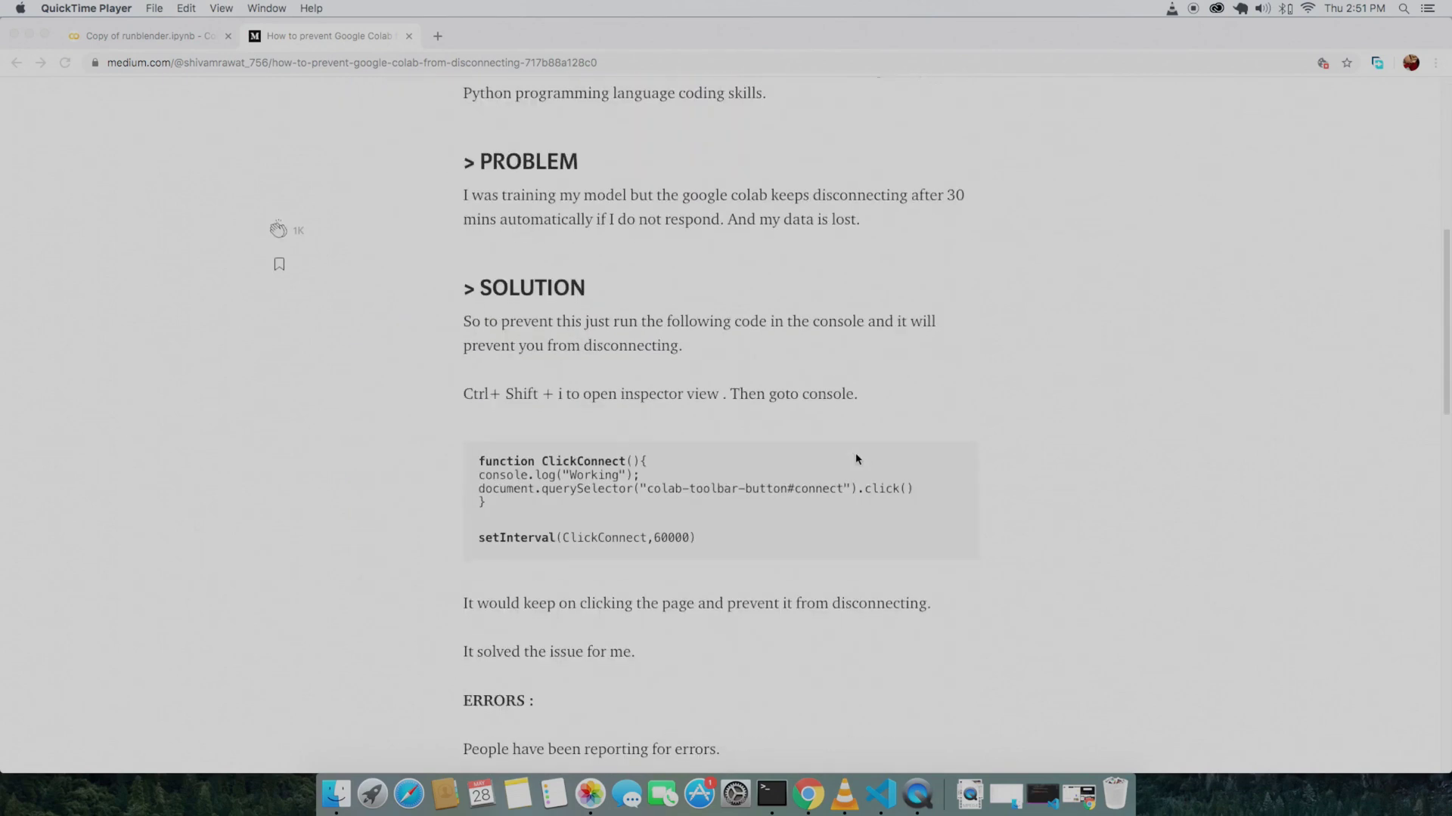
scroll(696, 461, "down", 1)
Step: Copy the second, alternative ClickConnect script from the Medium article, then return to Colab
left_click(694, 482)
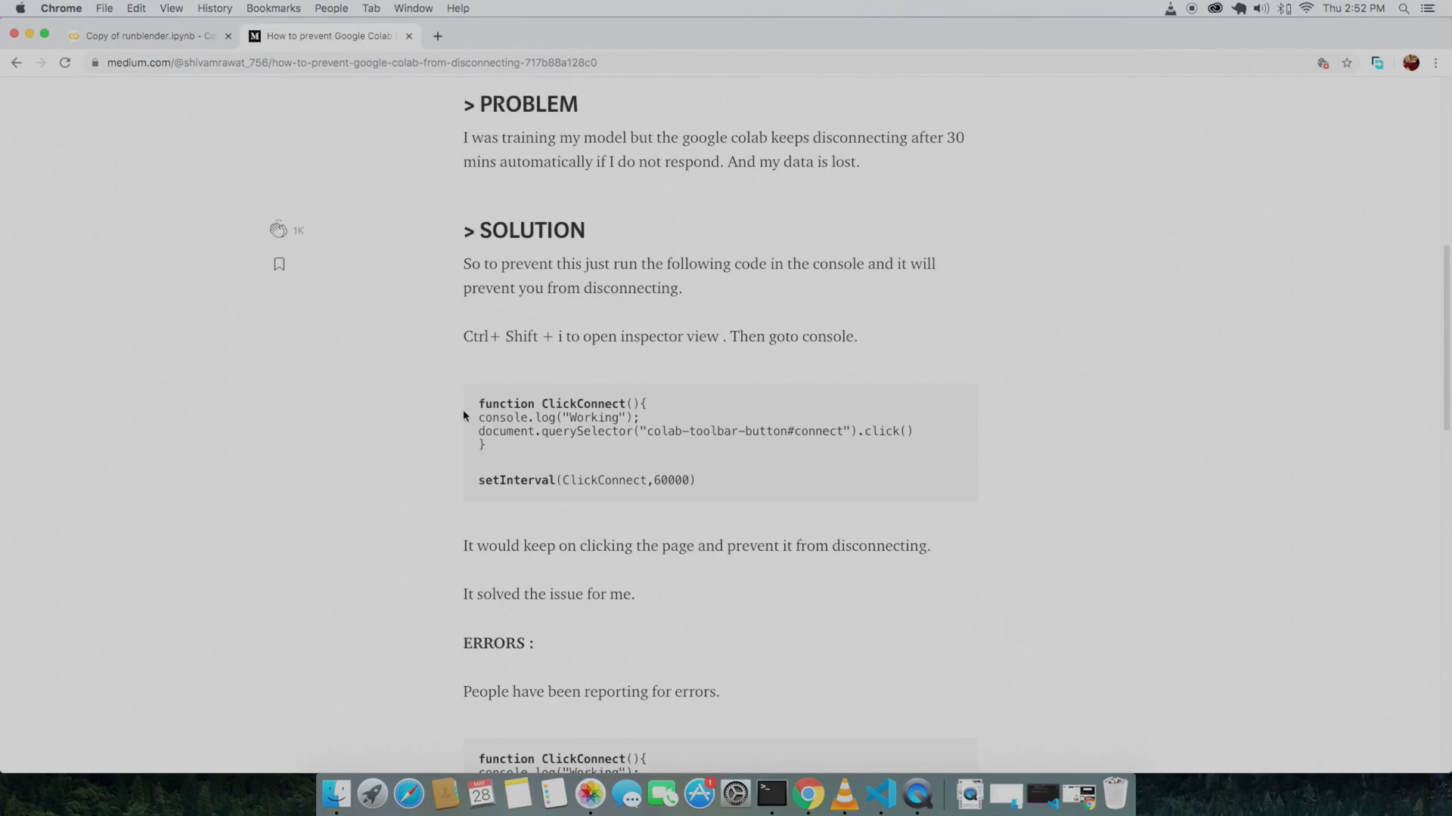
left_click_drag(476, 405, 739, 490)
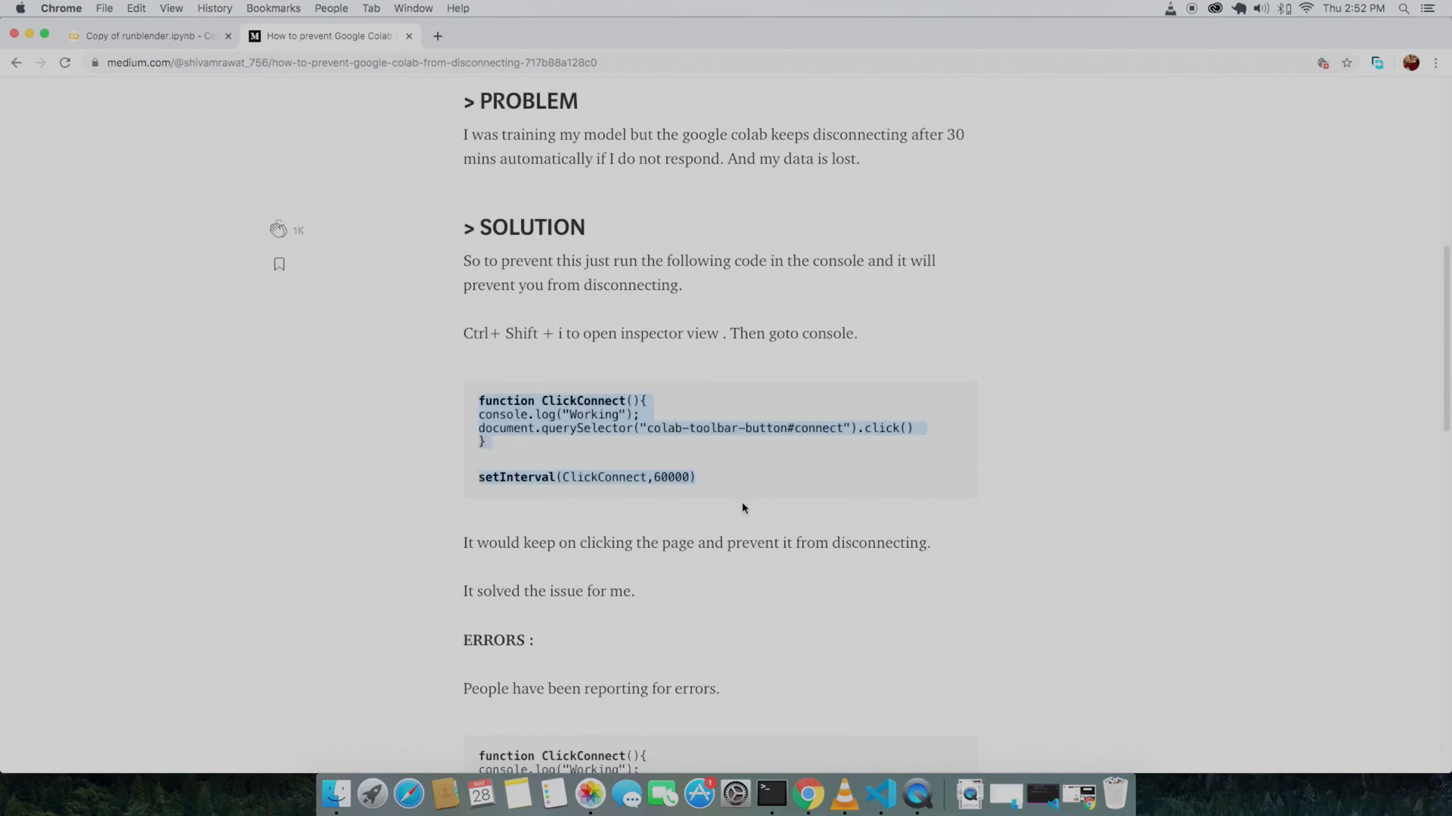
scroll(744, 508, "down", 4)
scroll(742, 509, "down", 1)
left_click_drag(478, 537, 719, 587)
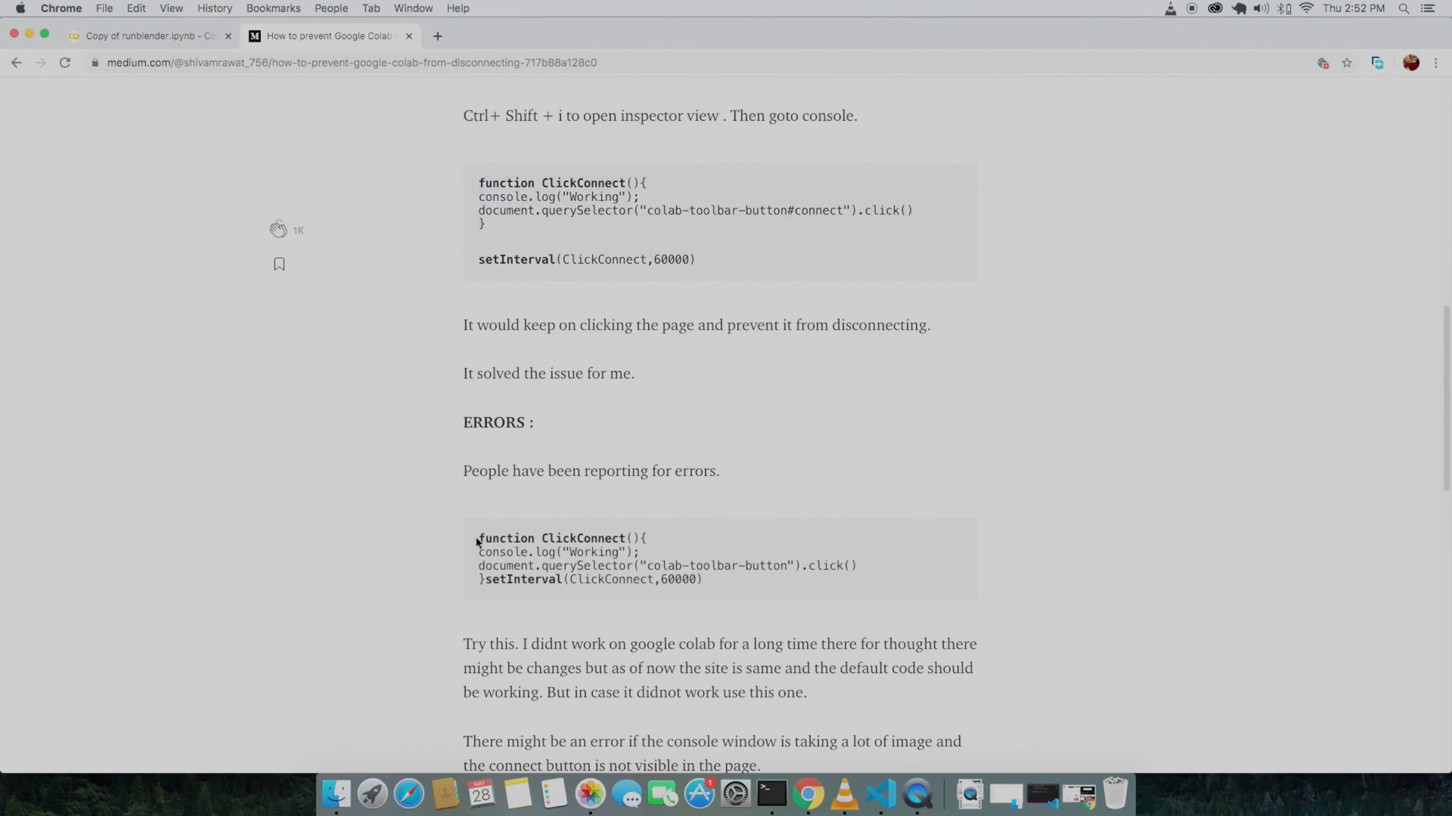
right_click(582, 552)
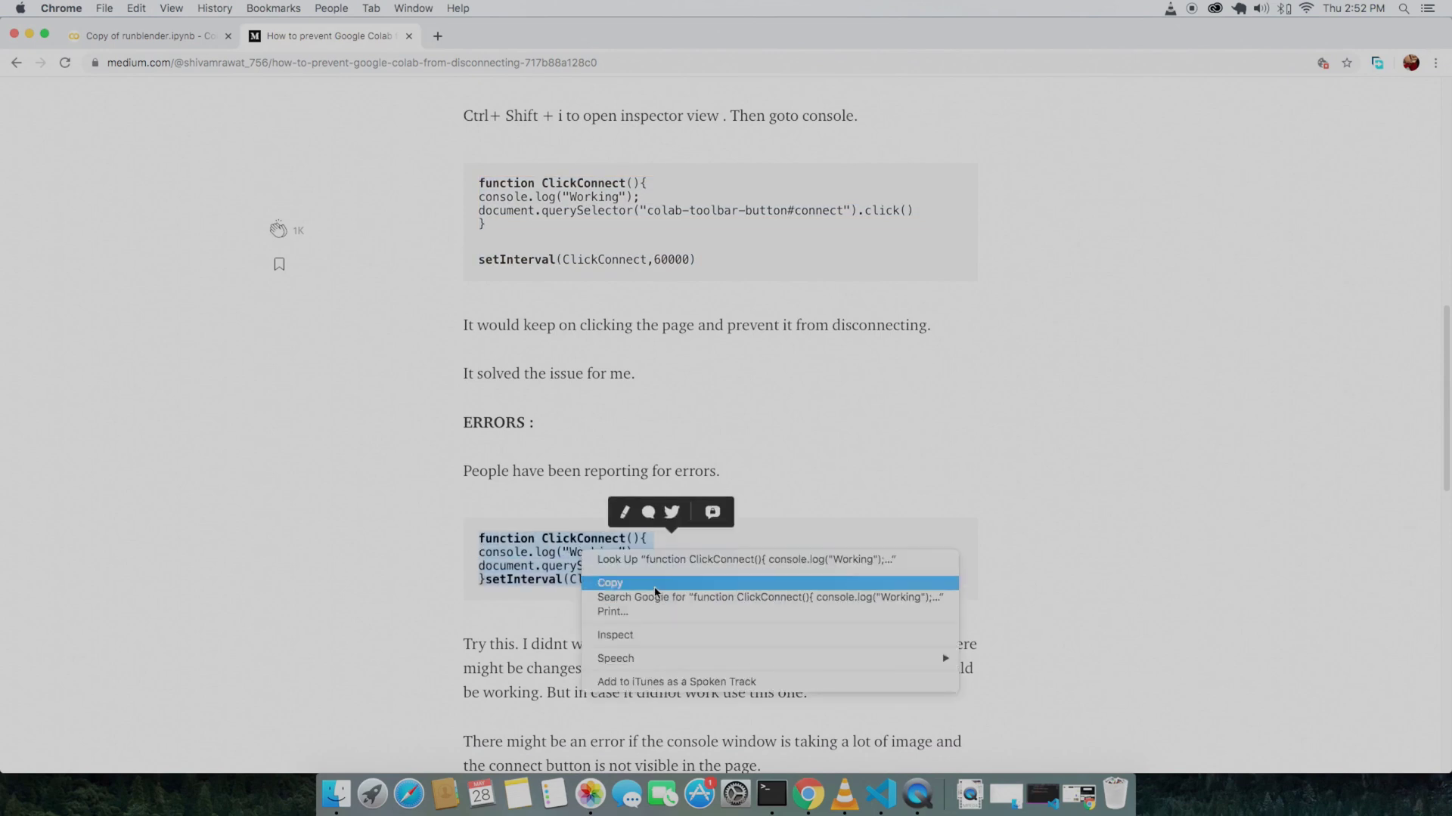
left_click(619, 581)
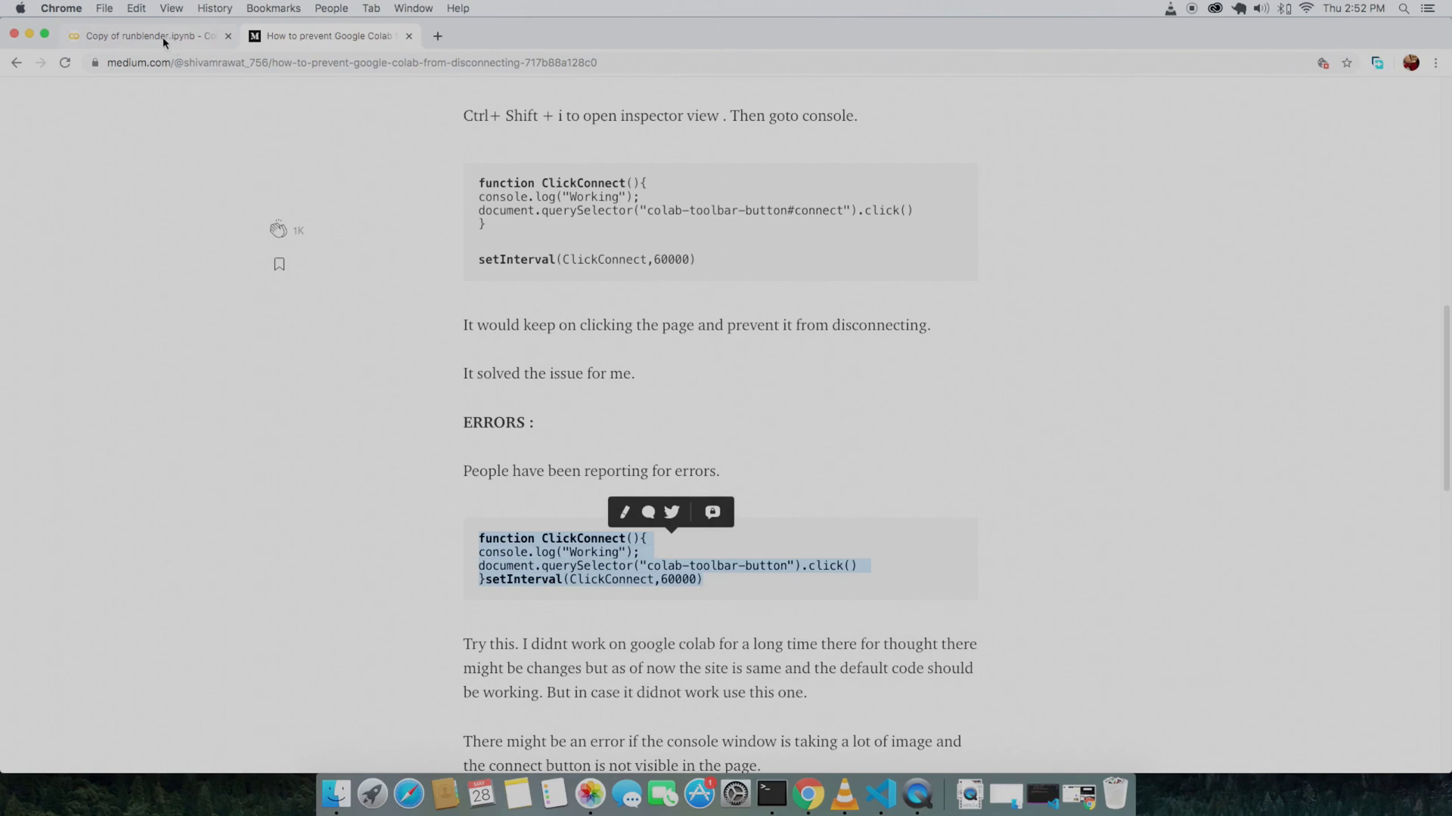
left_click(165, 37)
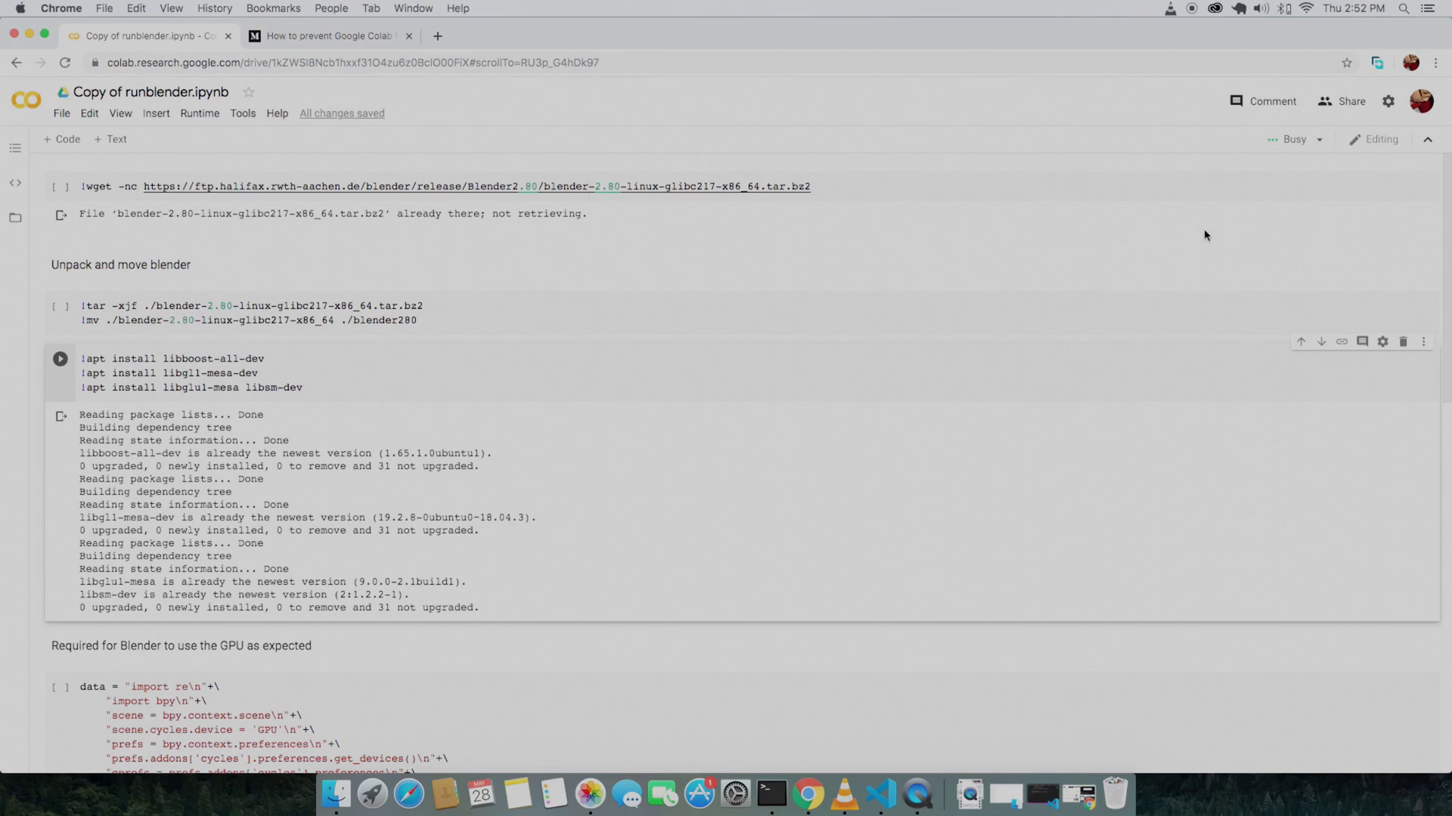
Step: Open Chrome's three-dot menu over the runblender notebook to reach More Tools
left_click(1438, 66)
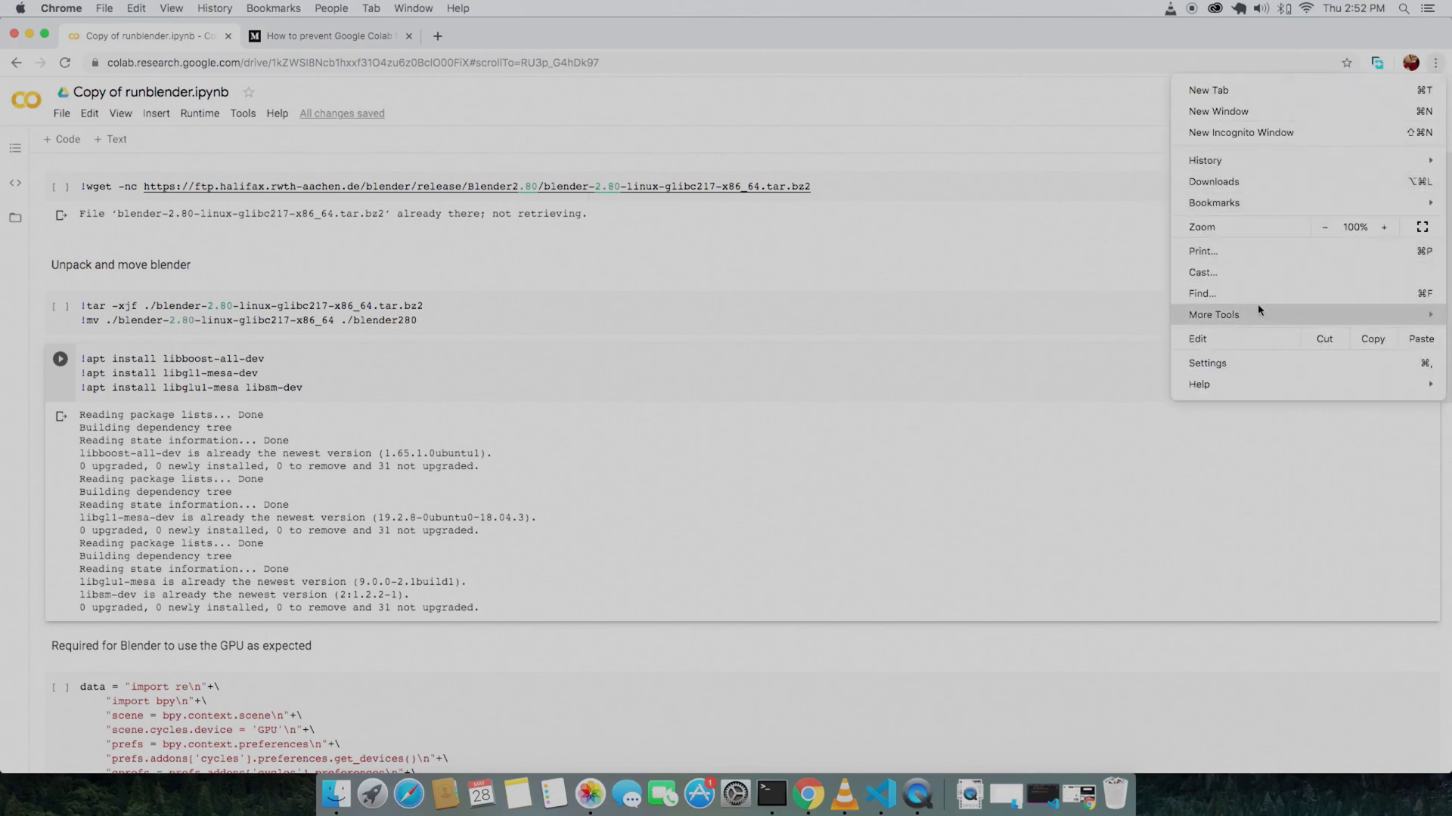
mouse_move(1293, 315)
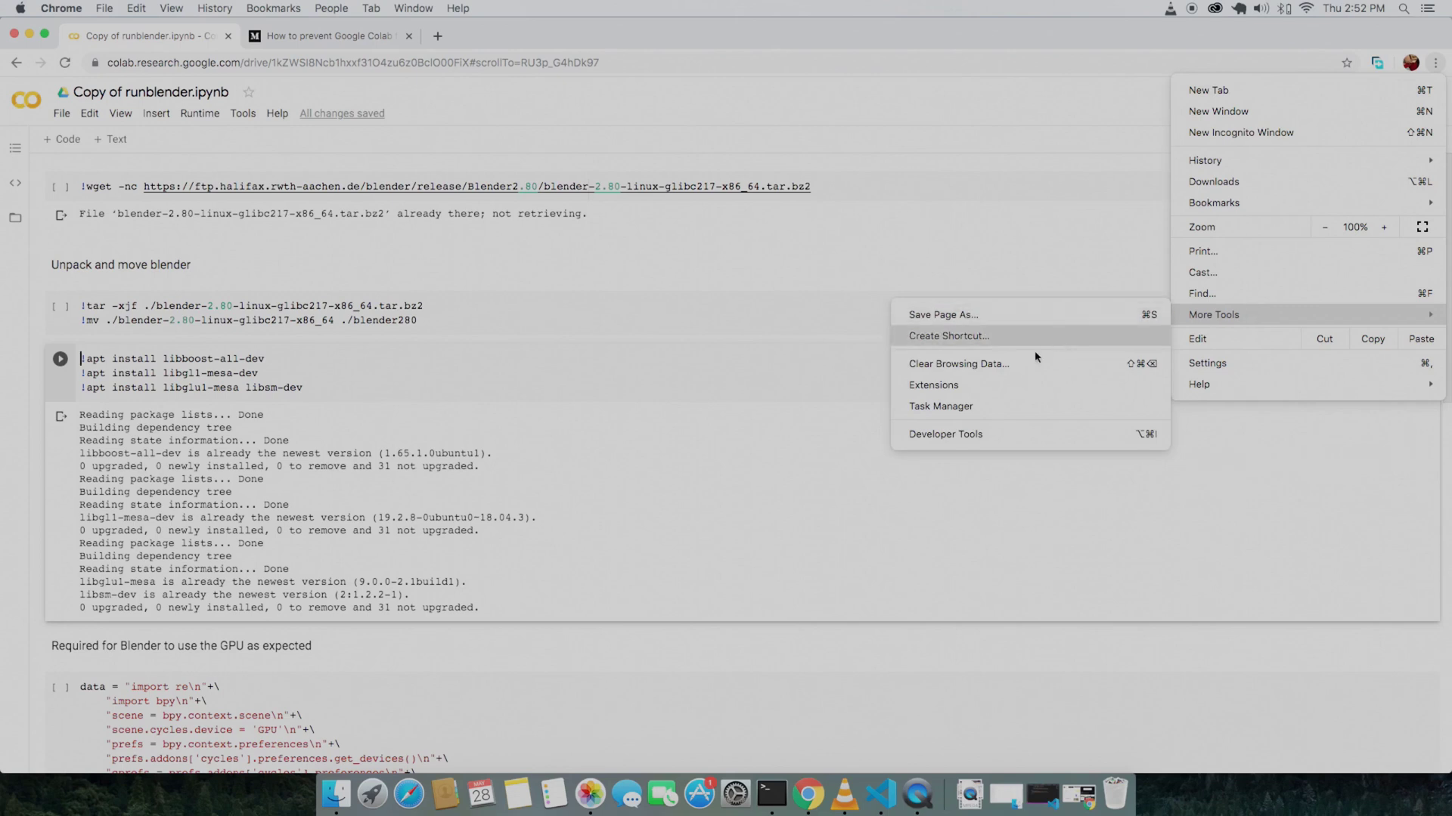
Step: Paste the copied ClickConnect setInterval script into the DevTools Console and run it
left_click(995, 431)
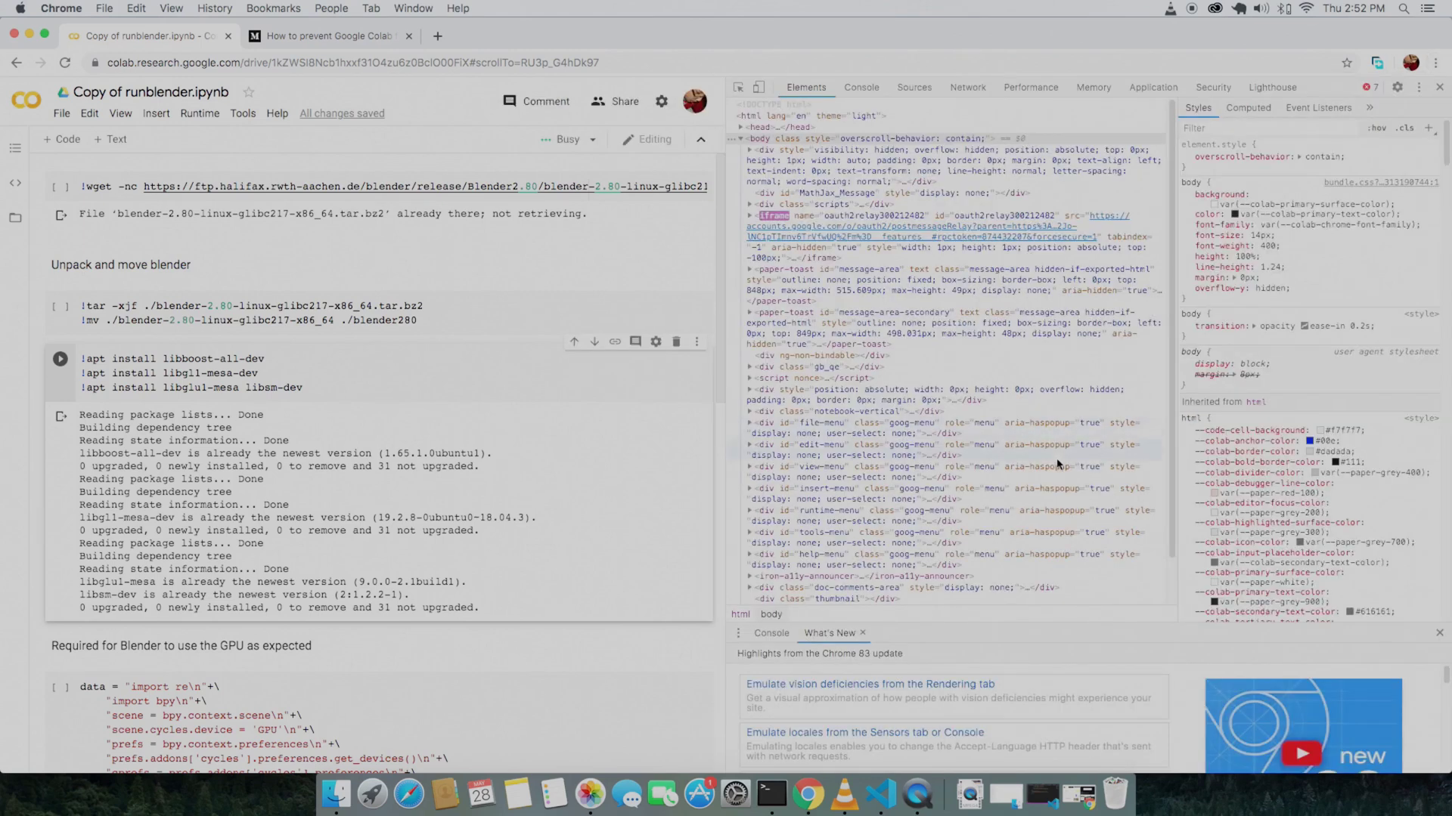
left_click(871, 93)
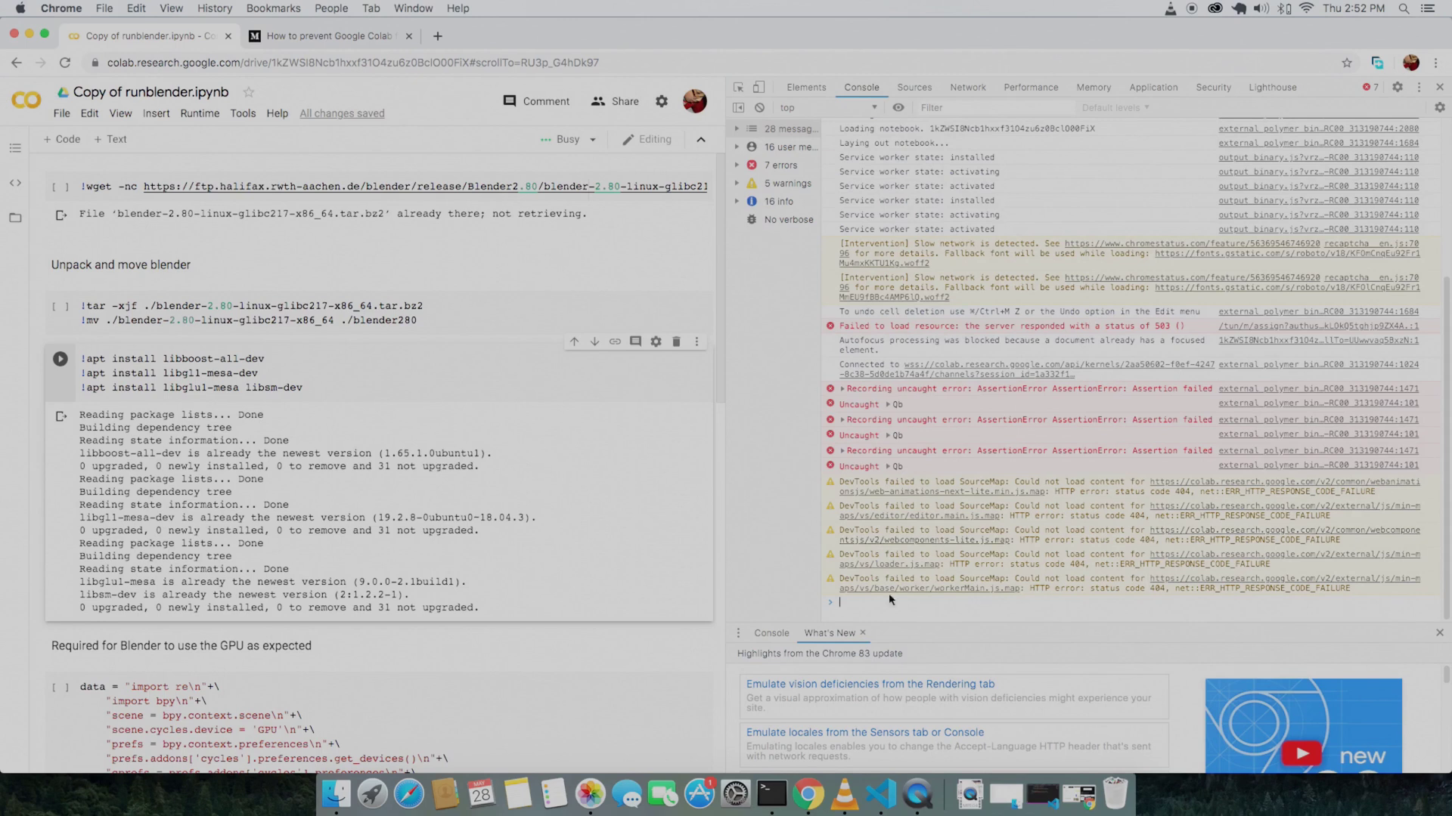
right_click(848, 605)
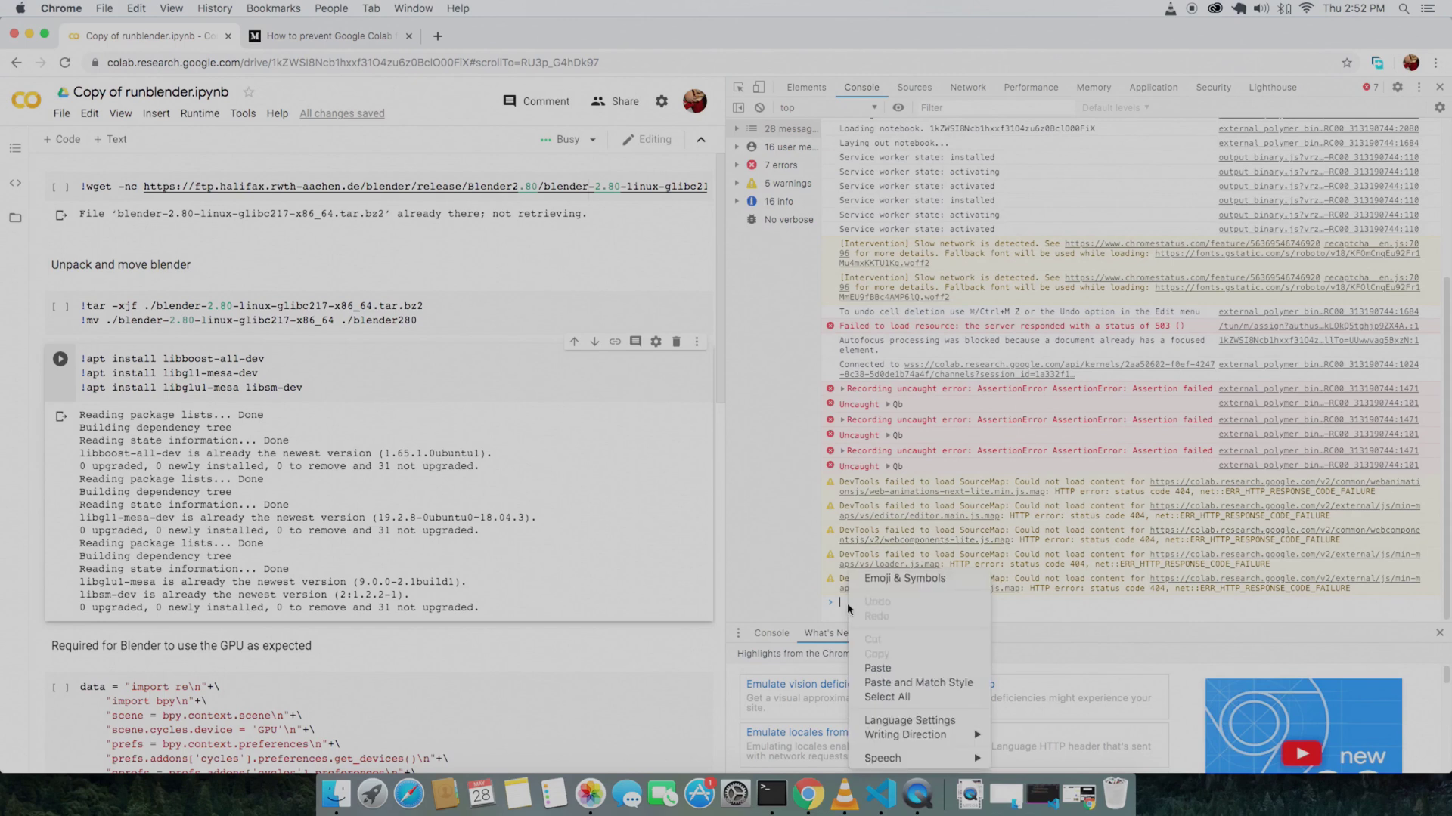
left_click(911, 670)
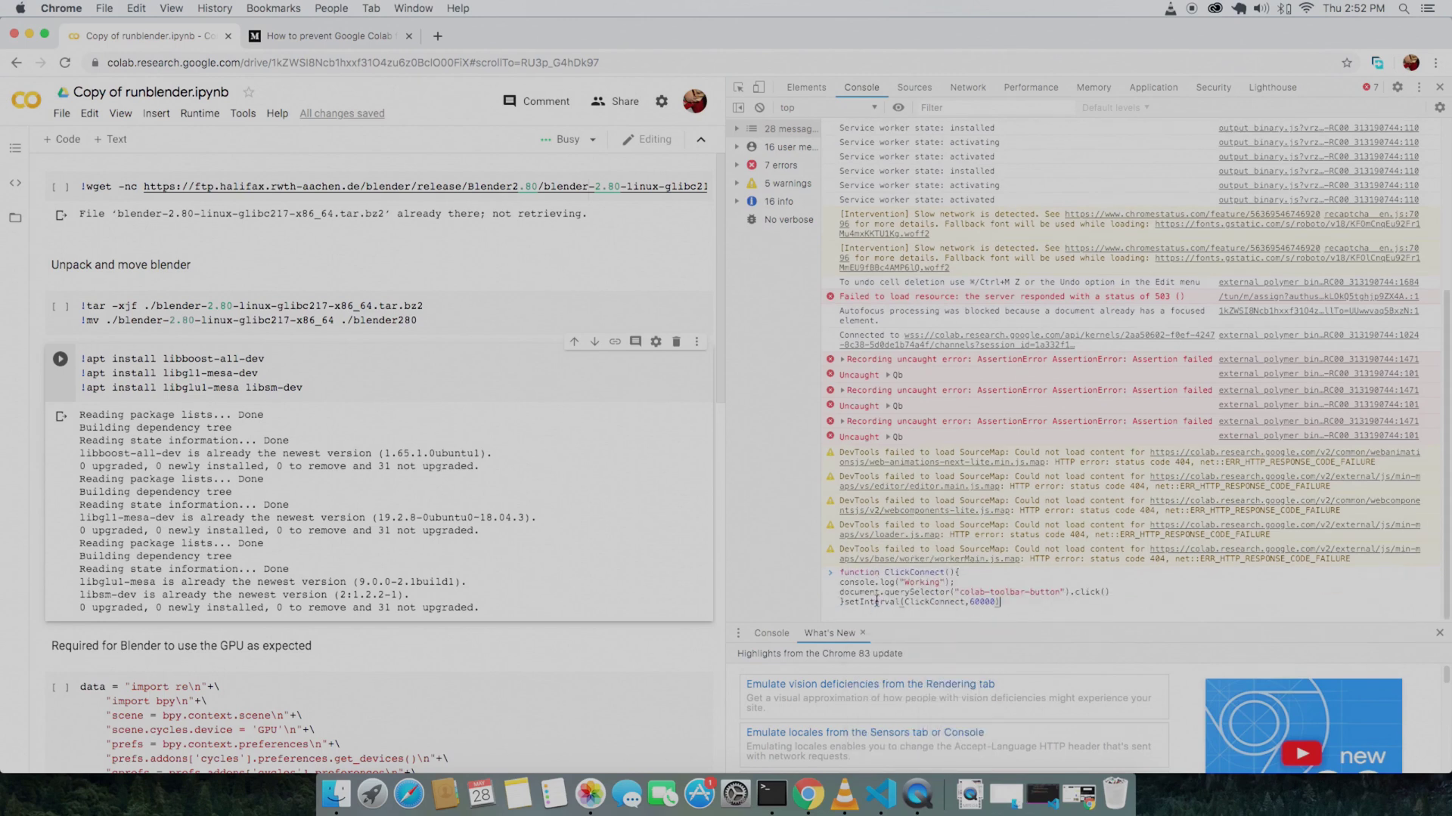
key("Return")
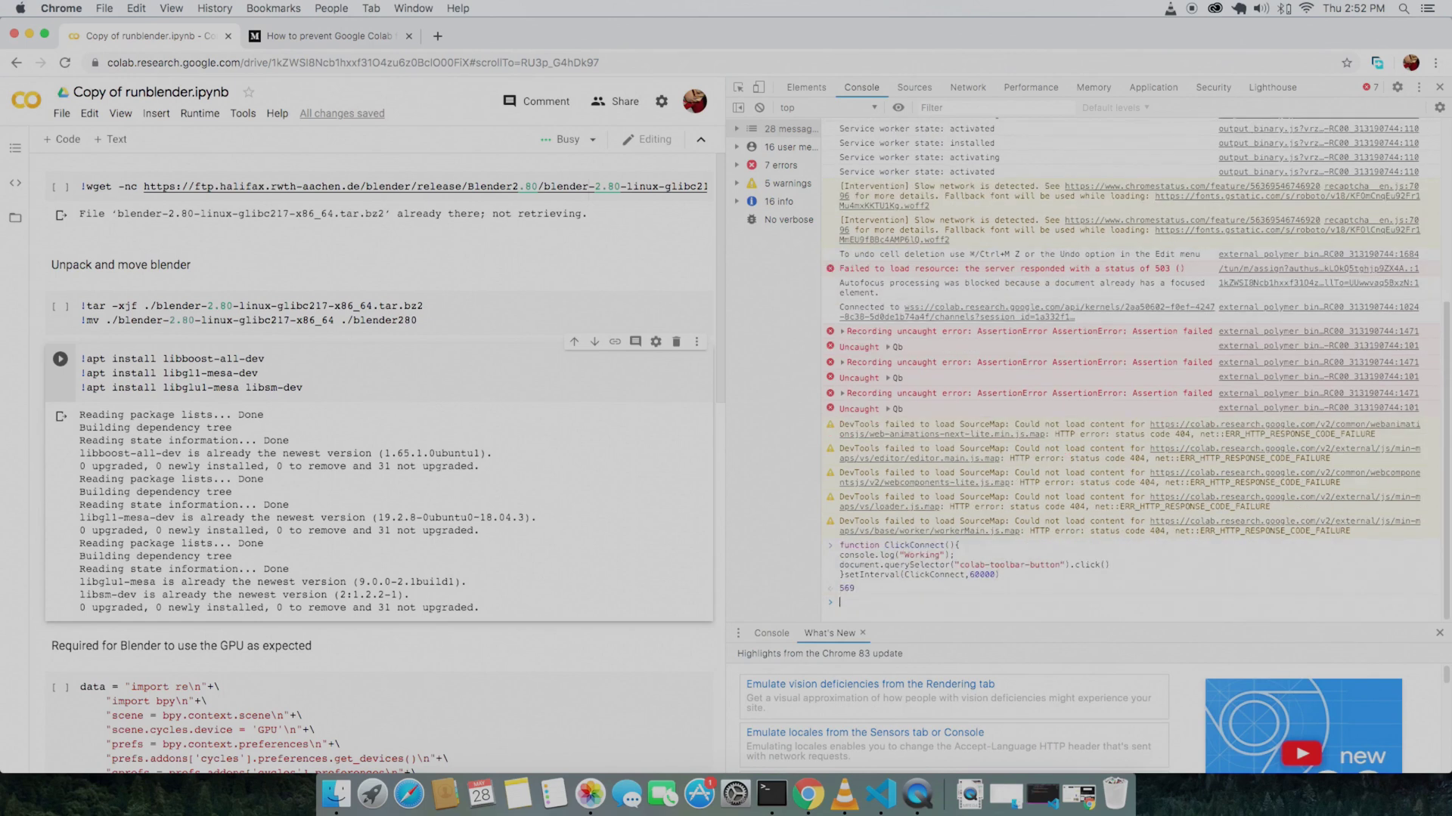
Step: Open and close the runtime options beside Busy while the script logs 'Working'
left_click(596, 141)
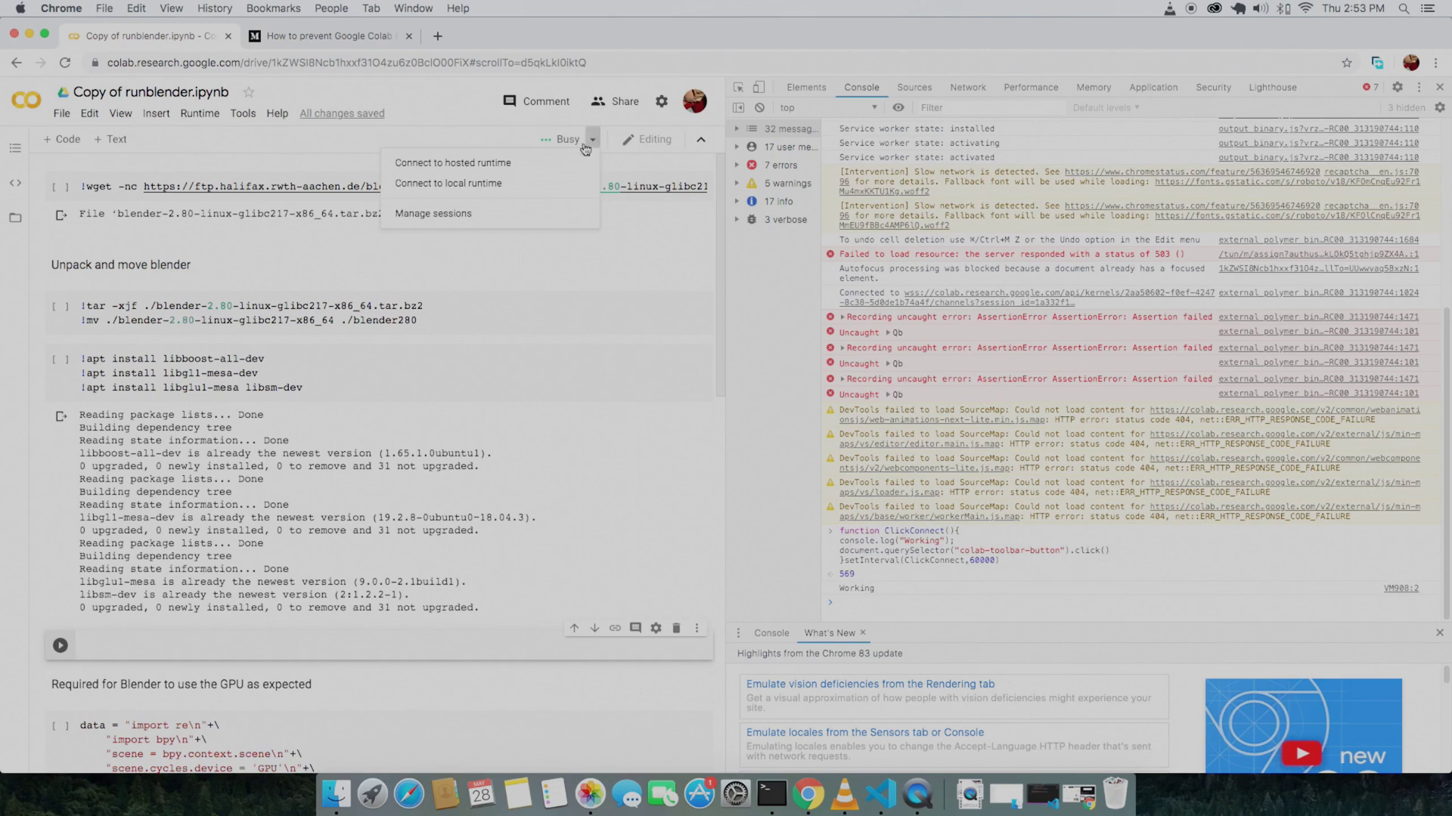
left_click(559, 143)
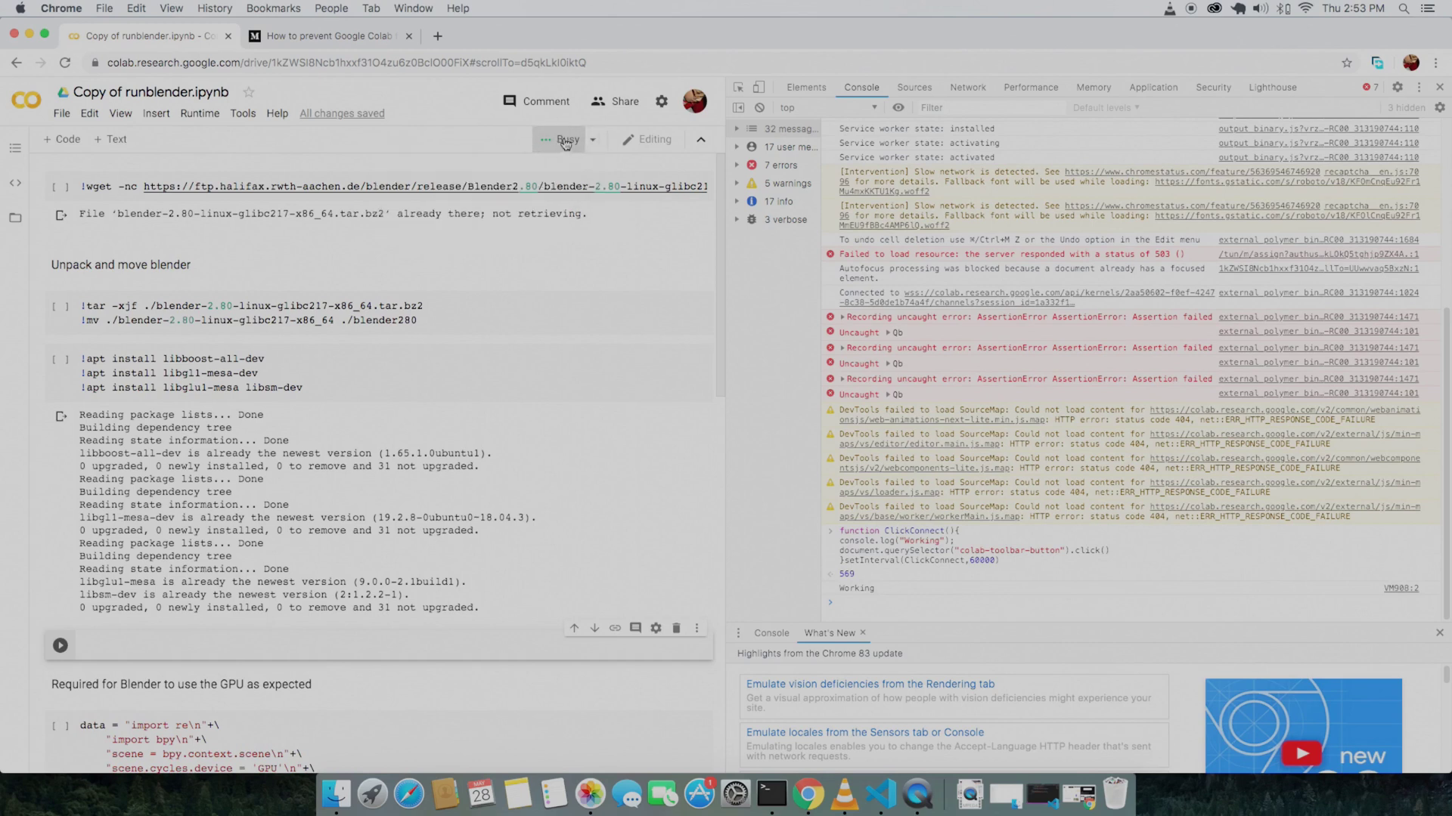